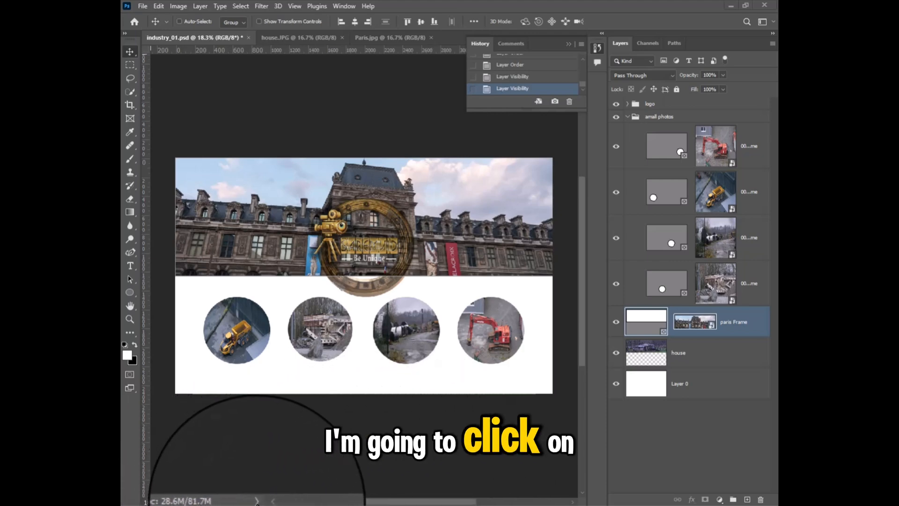
# Step: Set the document's status information to show Document Sizes
pyautogui.click(256, 502)
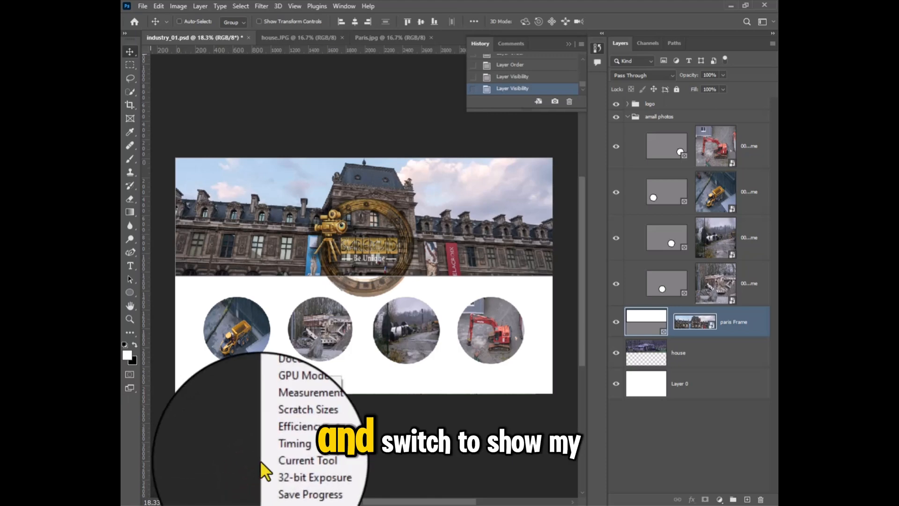
pyautogui.click(285, 377)
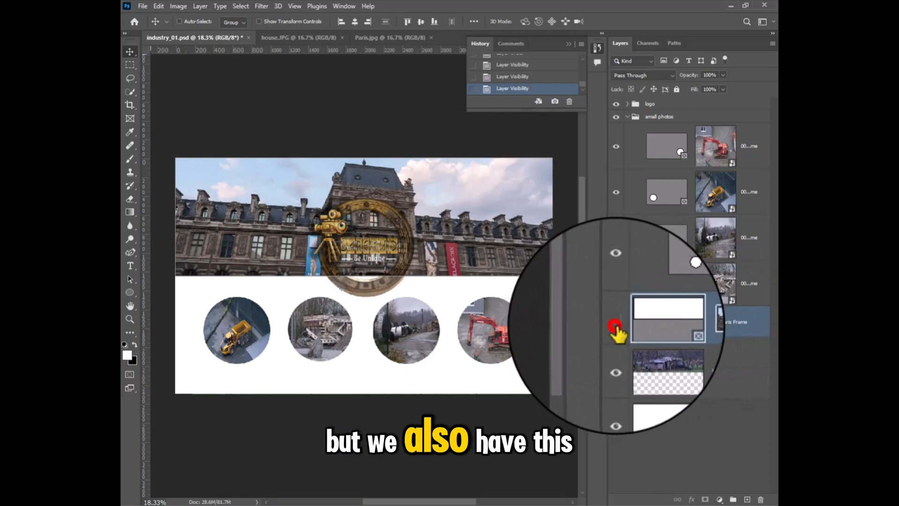
# Step: Hide the paris Frame layer, and try a small move of the house layer on the canvas before undoing it
pyautogui.click(616, 328)
pyautogui.click(710, 362)
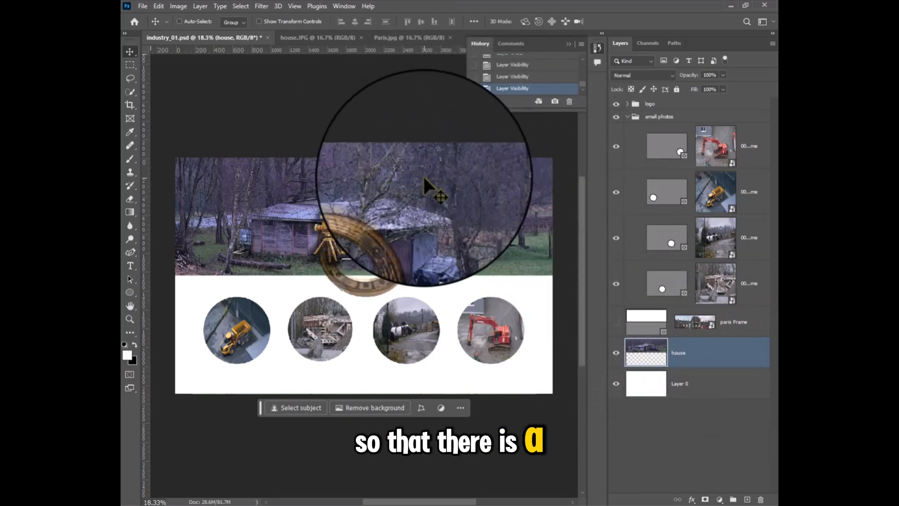
pyautogui.moveTo(423, 174)
pyautogui.mouseDown()
pyautogui.moveTo(425, 198)
pyautogui.moveTo(428, 178)
pyautogui.mouseUp()
pyautogui.hotkey('ctrl', 'z')
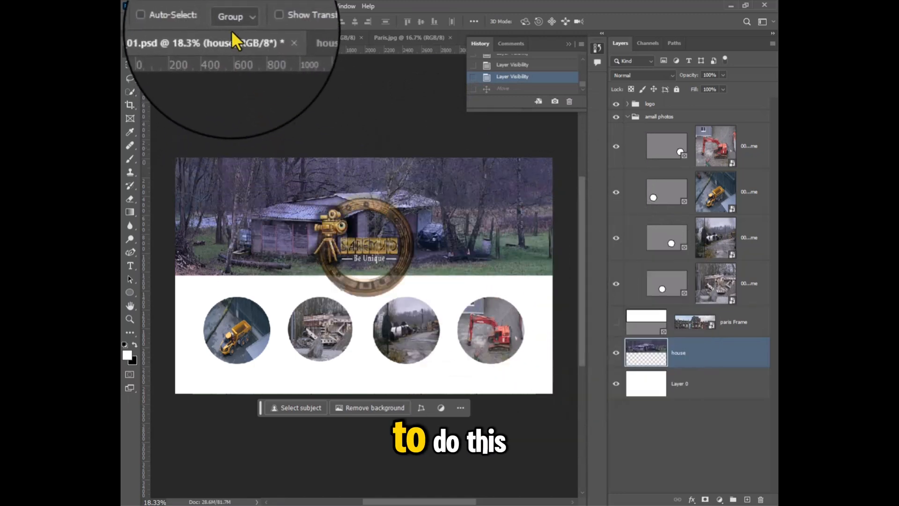
# Step: Select the entire canvas and crop the image to it to discard pixels outside the document's edges
pyautogui.click(238, 5)
pyautogui.click(244, 17)
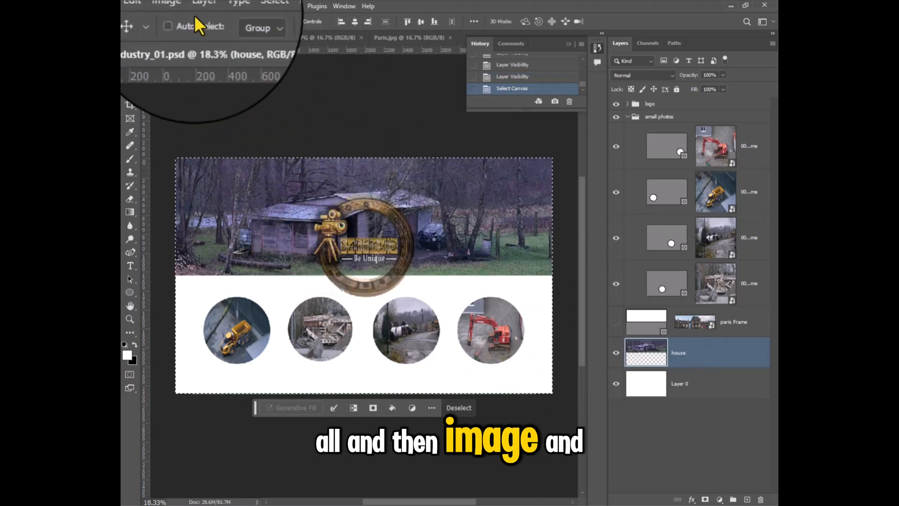
pyautogui.click(181, 6)
pyautogui.click(183, 111)
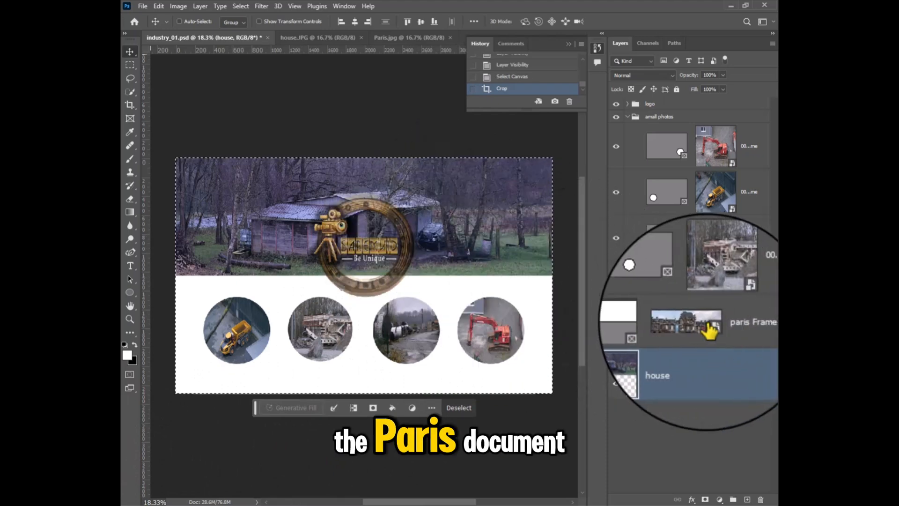
# Step: Show the paris Frame layer again and, with the selection cleared, delete the house layer
pyautogui.click(616, 328)
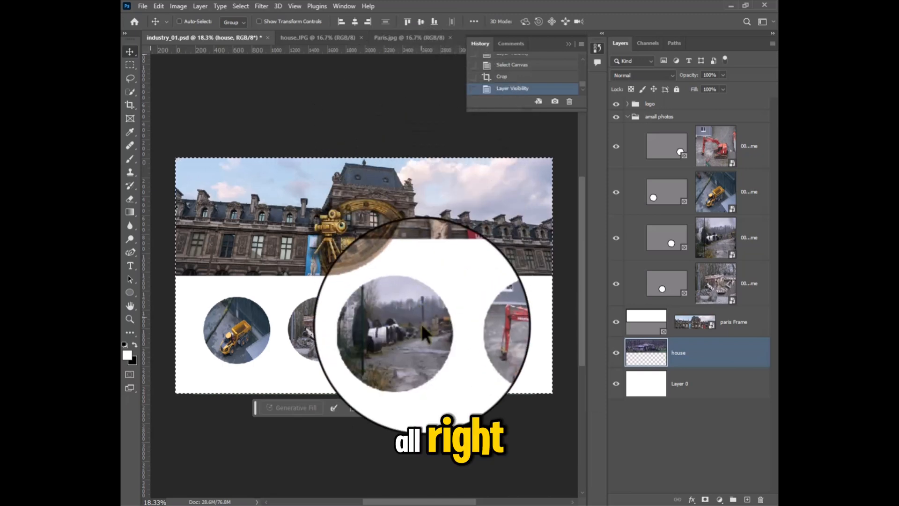
pyautogui.click(453, 408)
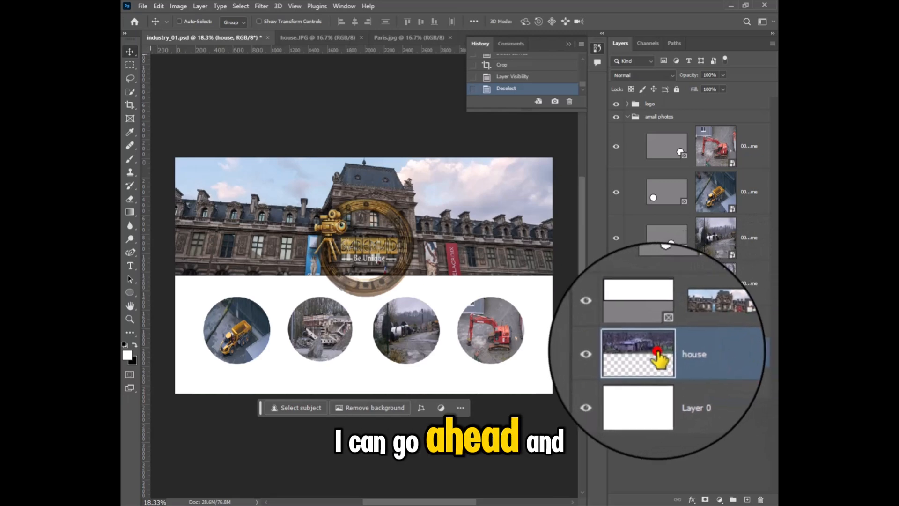
pyautogui.moveTo(657, 353); pyautogui.dragTo(761, 500)
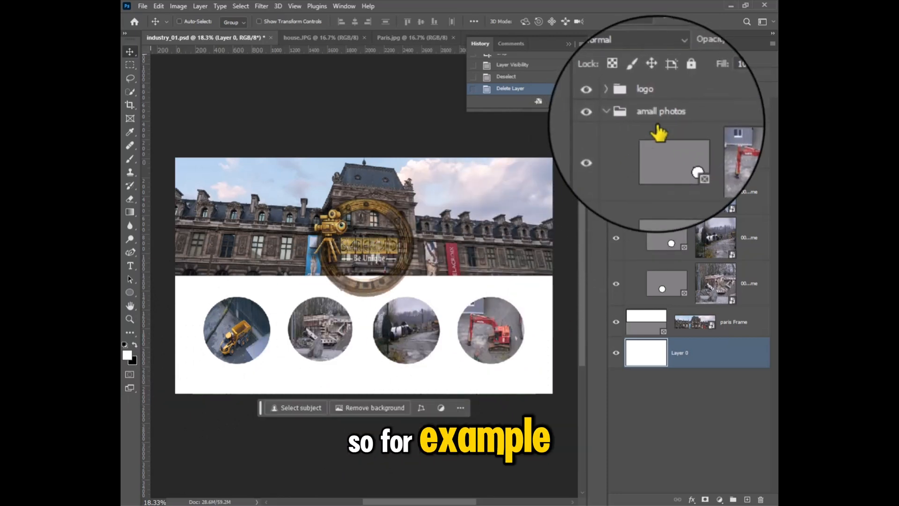
# Step: Correct the misspelled name of the layer group holding the four circular photos to "small photos"
pyautogui.click(666, 120)
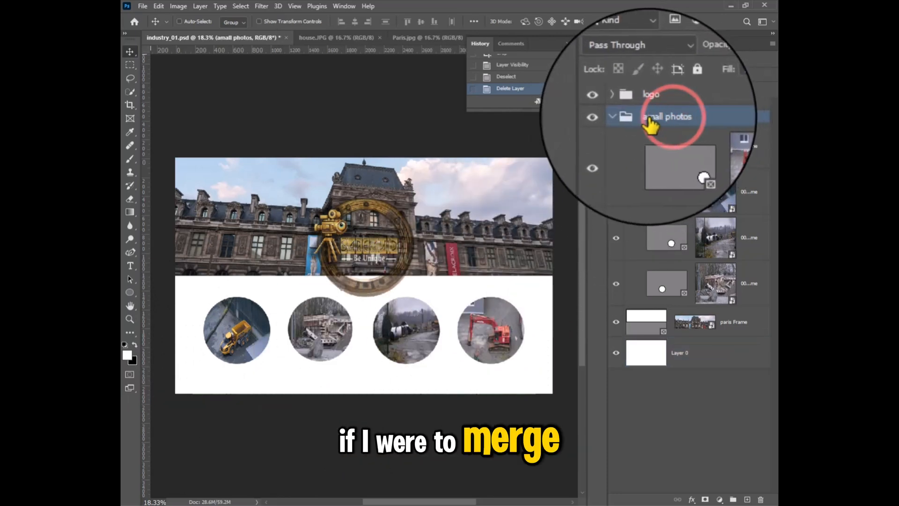
pyautogui.click(650, 104)
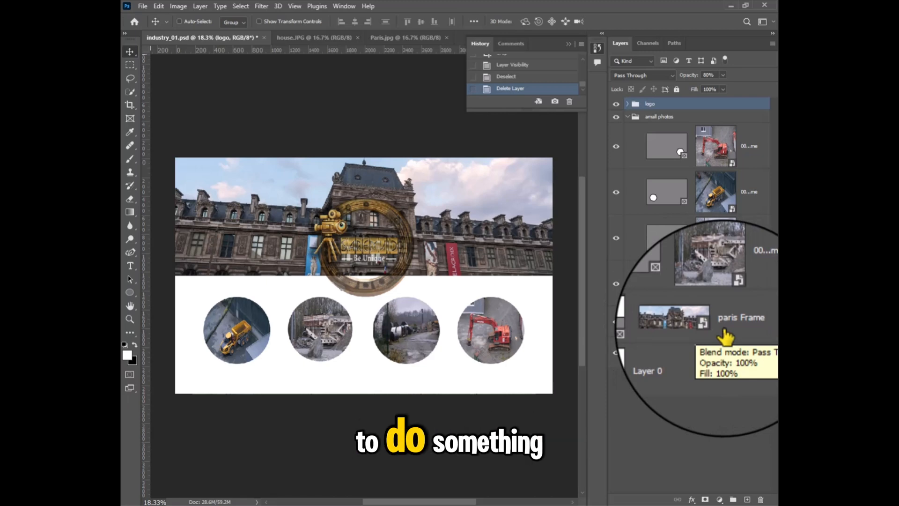
pyautogui.click(648, 114)
pyautogui.doubleClick(649, 117)
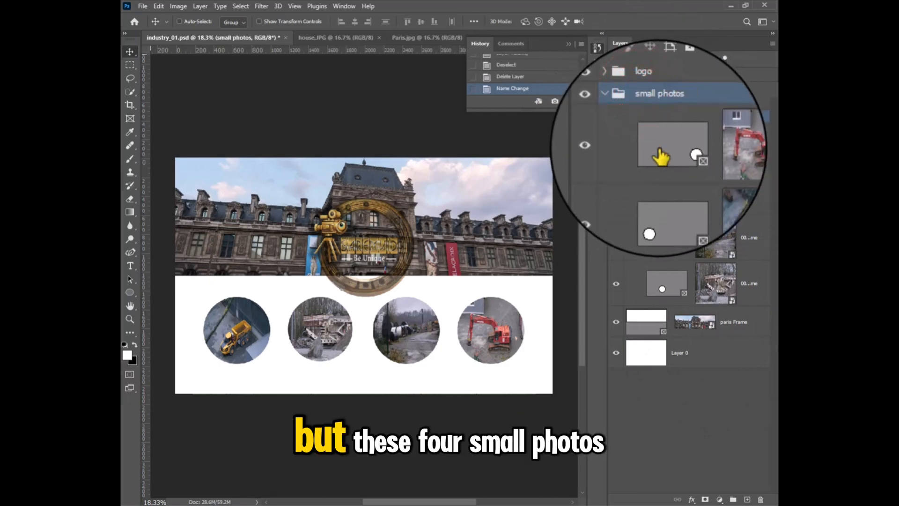
pyautogui.click(674, 116)
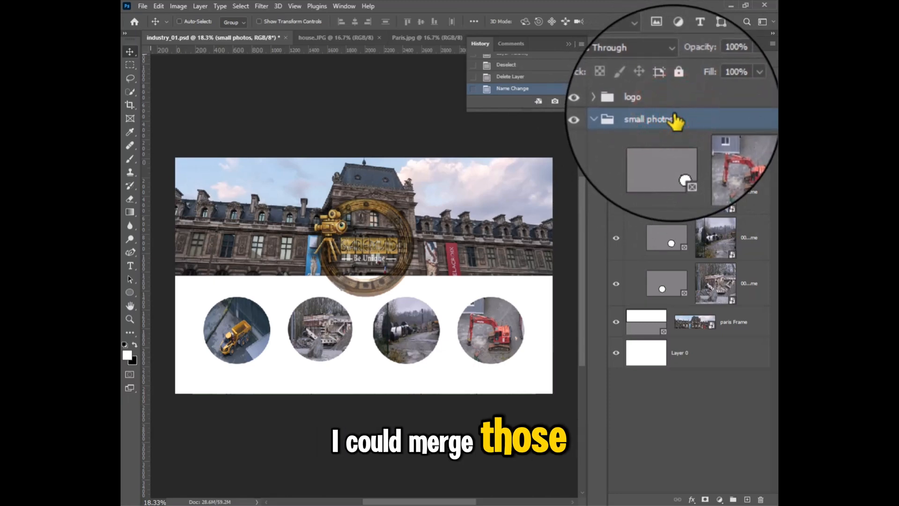
# Step: Try merging the four framed photo layers of the small photos group into one layer, and undo the merge
pyautogui.click(715, 148)
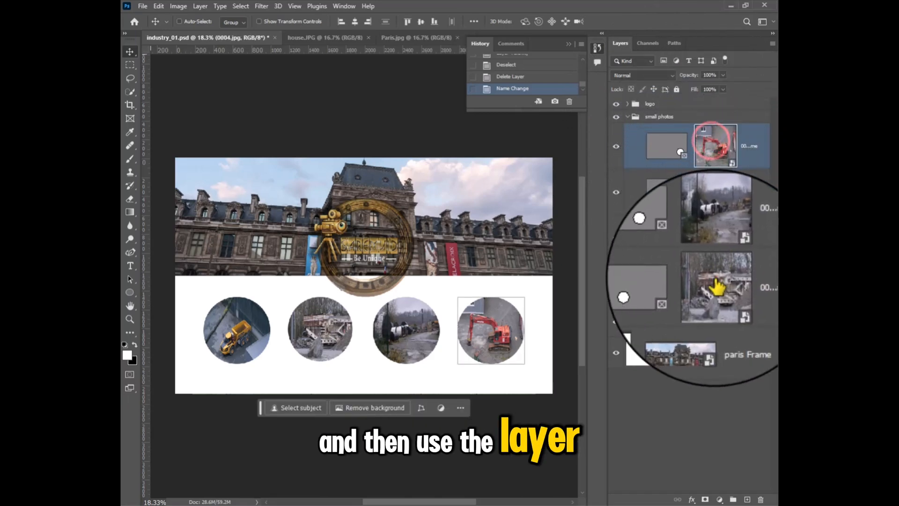
pyautogui.keyDown('shift'); pyautogui.click(714, 283); pyautogui.keyUp('shift')
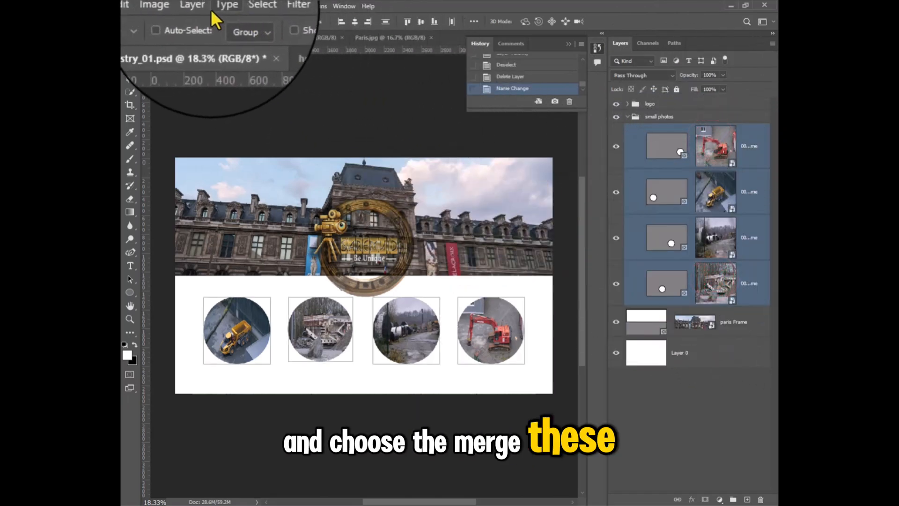
pyautogui.click(205, 9)
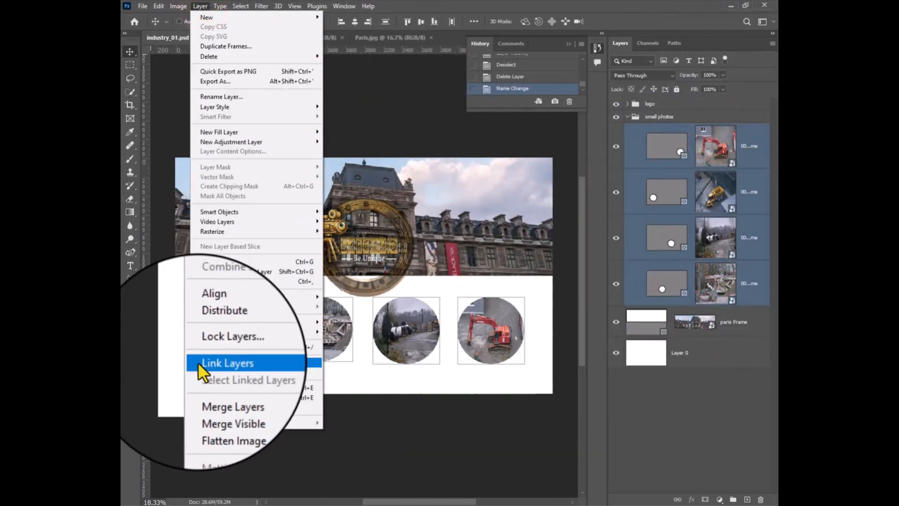
pyautogui.click(216, 388)
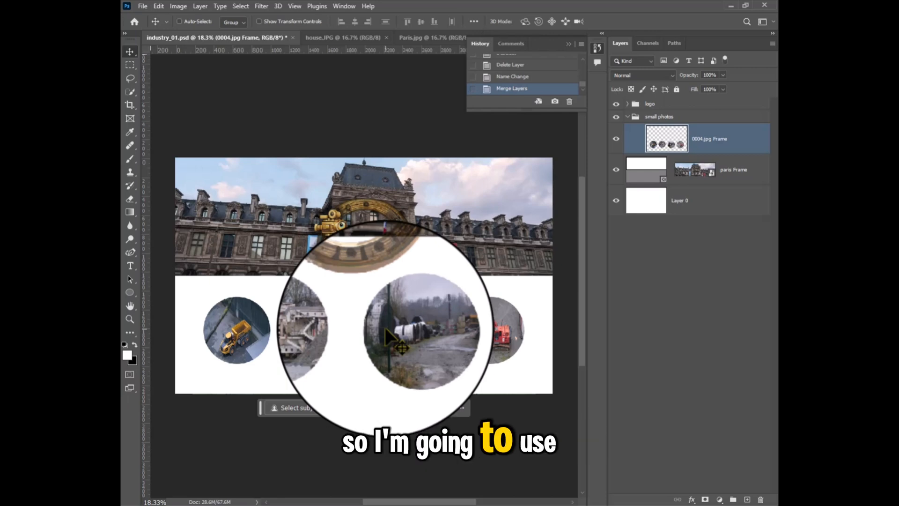
pyautogui.hotkey('ctrl', 'z')
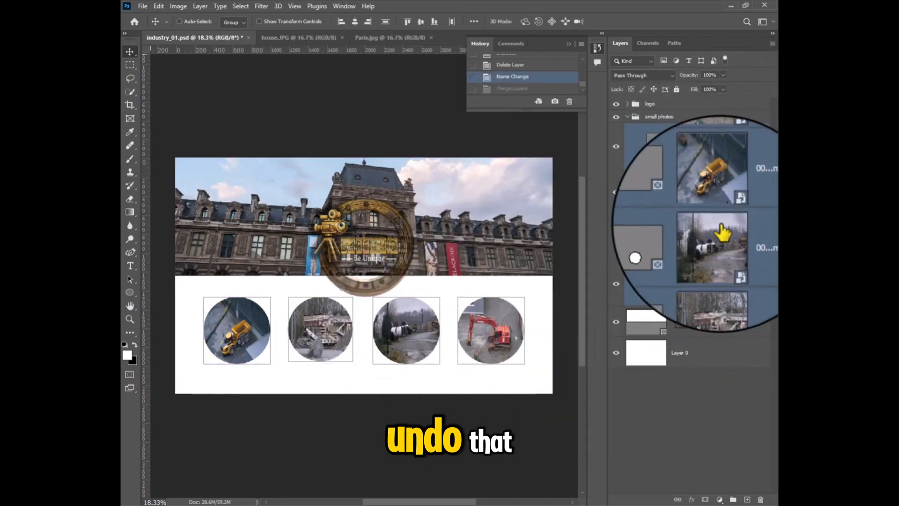
# Step: With no layer selected, try flattening the whole image into a single background layer, and undo the flattening
pyautogui.click(683, 436)
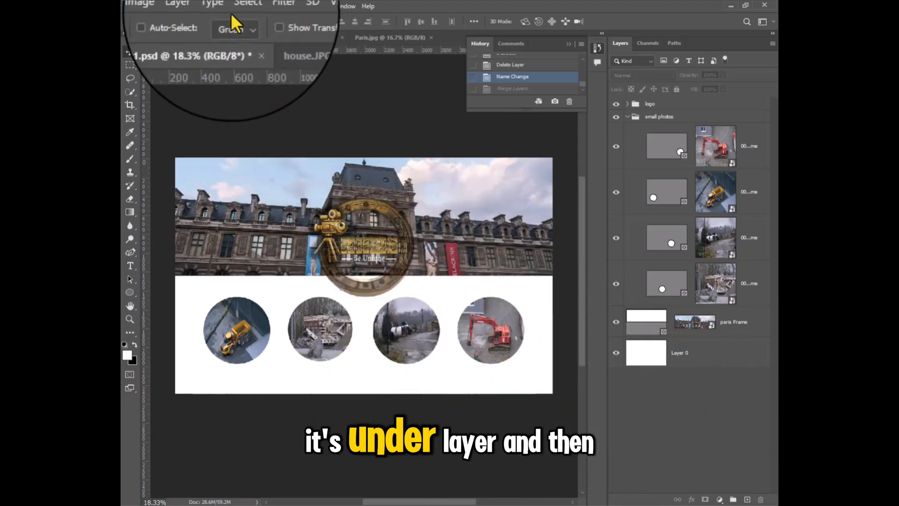
pyautogui.click(199, 7)
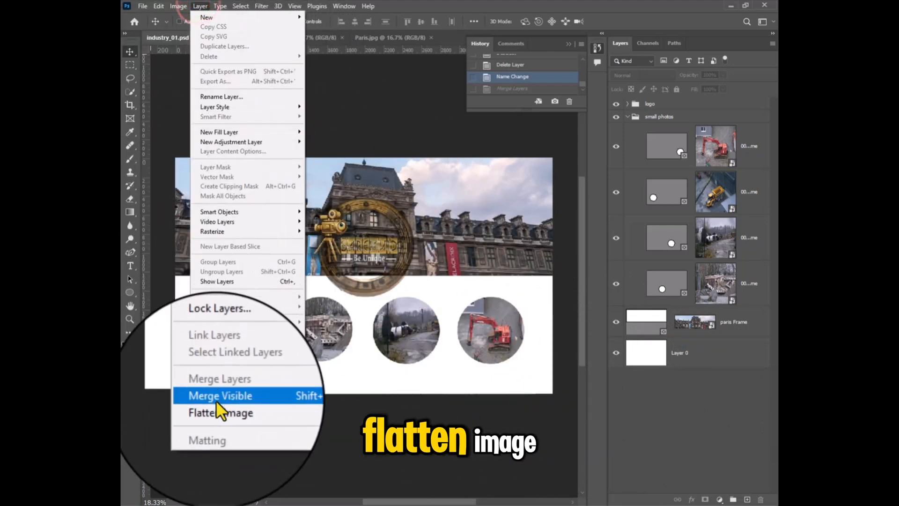
pyautogui.click(241, 409)
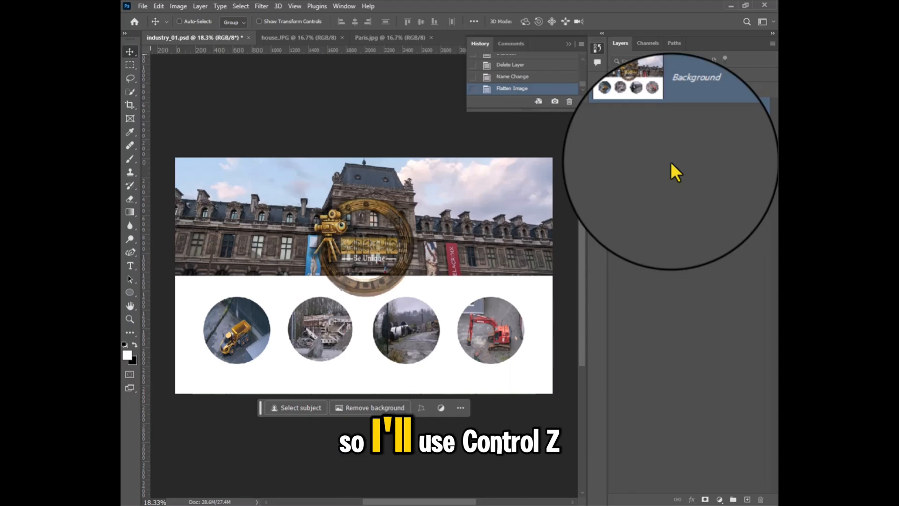
pyautogui.hotkey('ctrl', 'z')
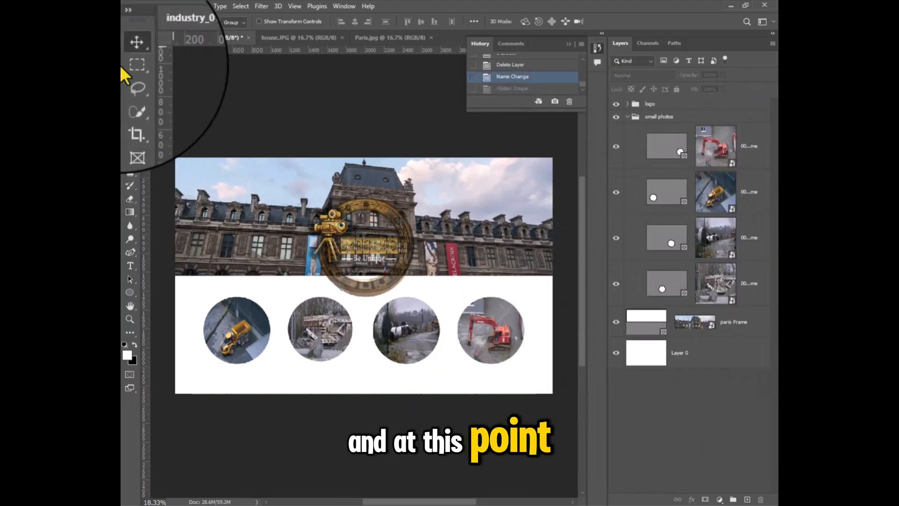
# Step: Close industry_01.psd without saving the changes
pyautogui.click(143, 6)
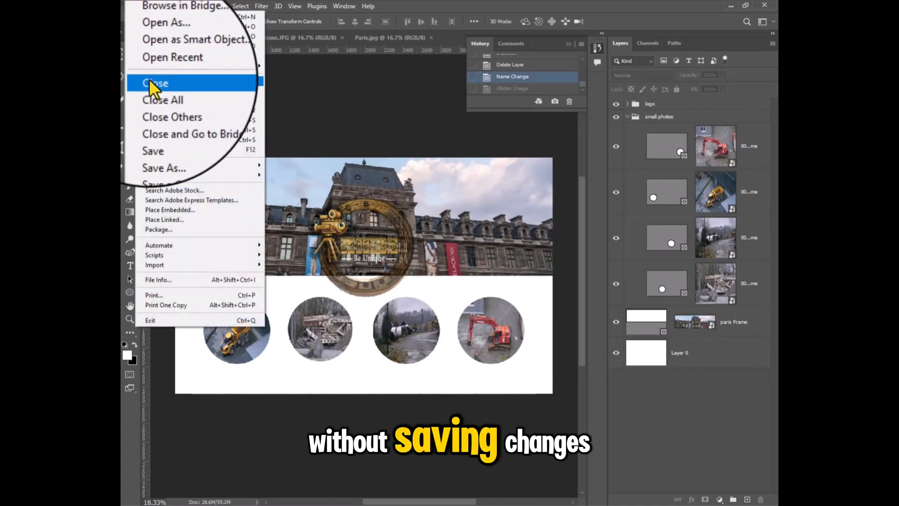
pyautogui.click(155, 88)
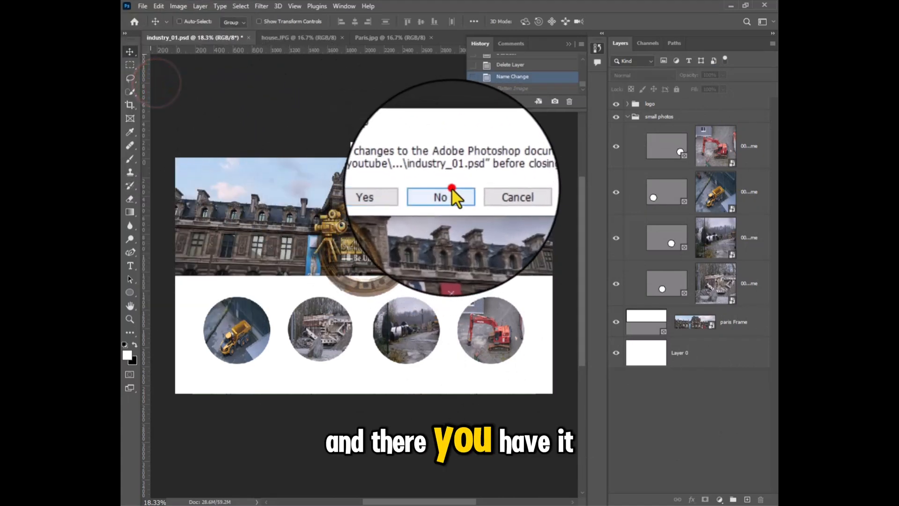
pyautogui.click(451, 191)
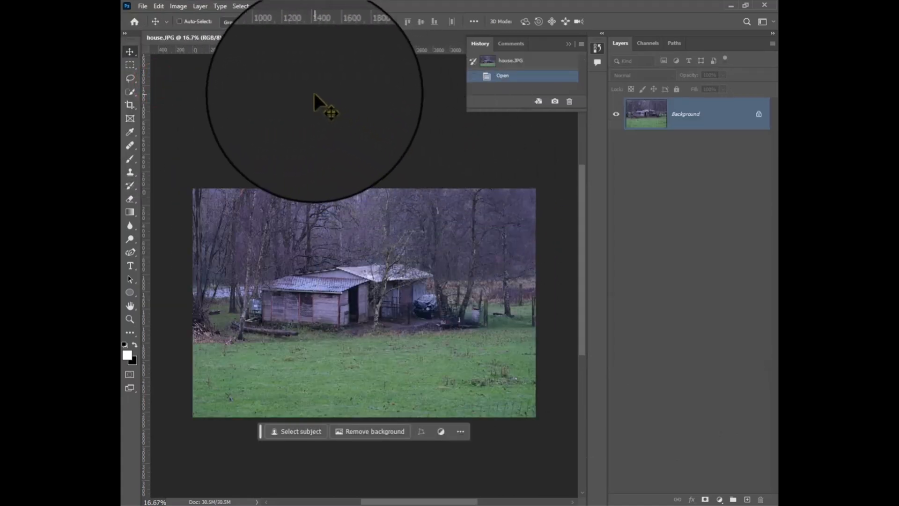